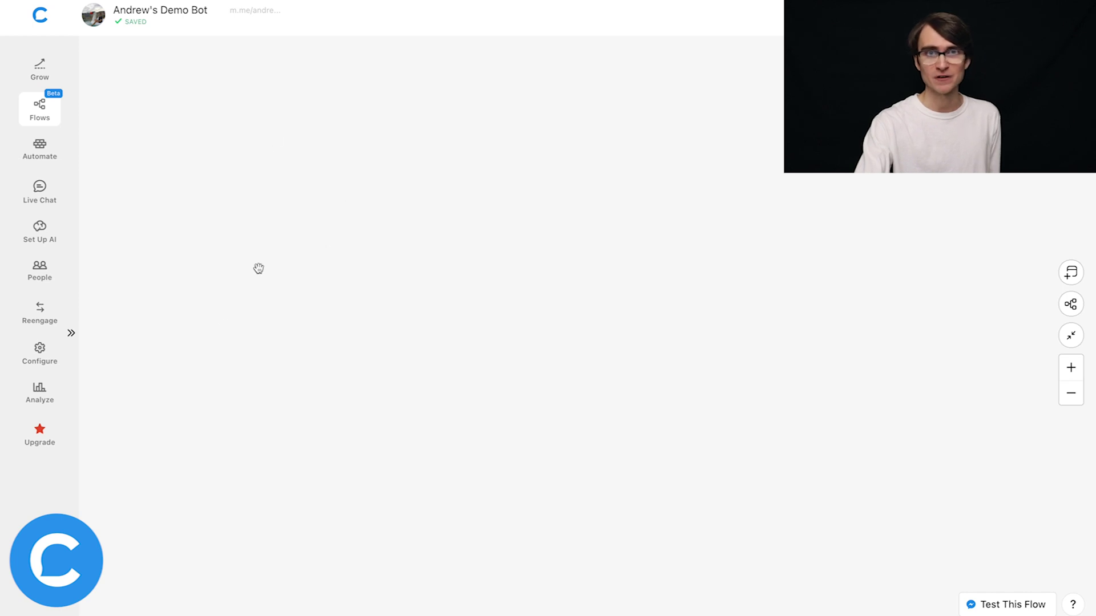
Place a Facebook Shops entry point block on the empty flow canvas
right_click(133, 146)
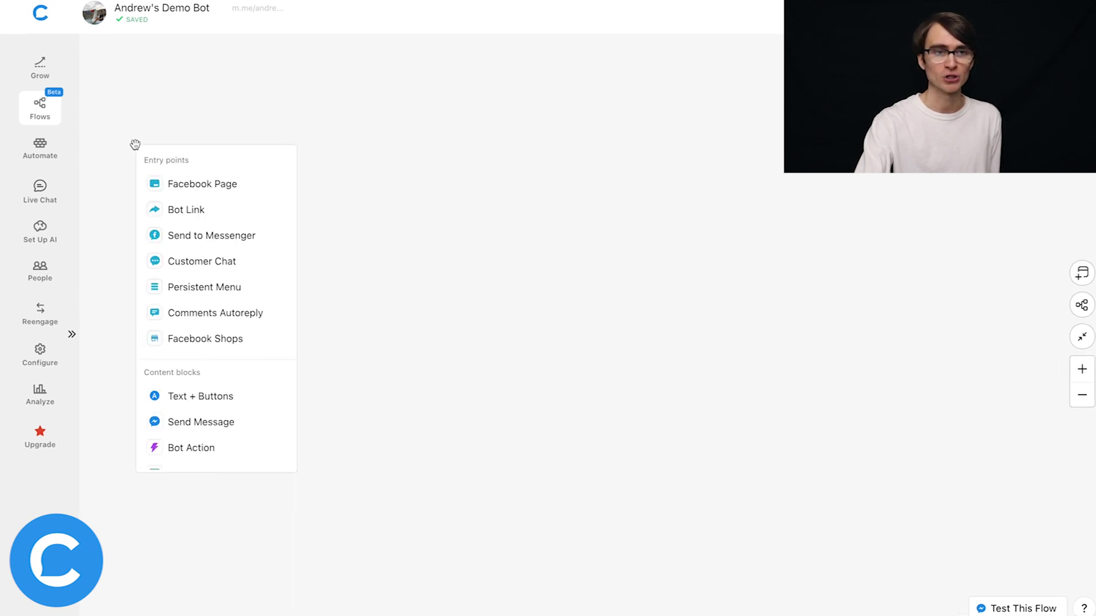
mouse_move(502, 505)
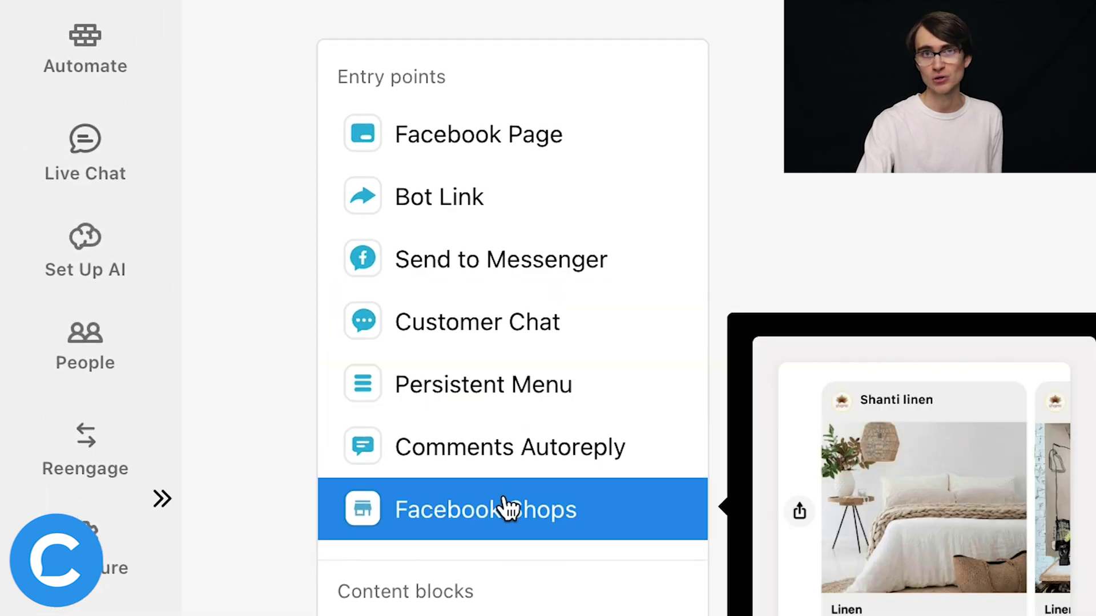
click(583, 482)
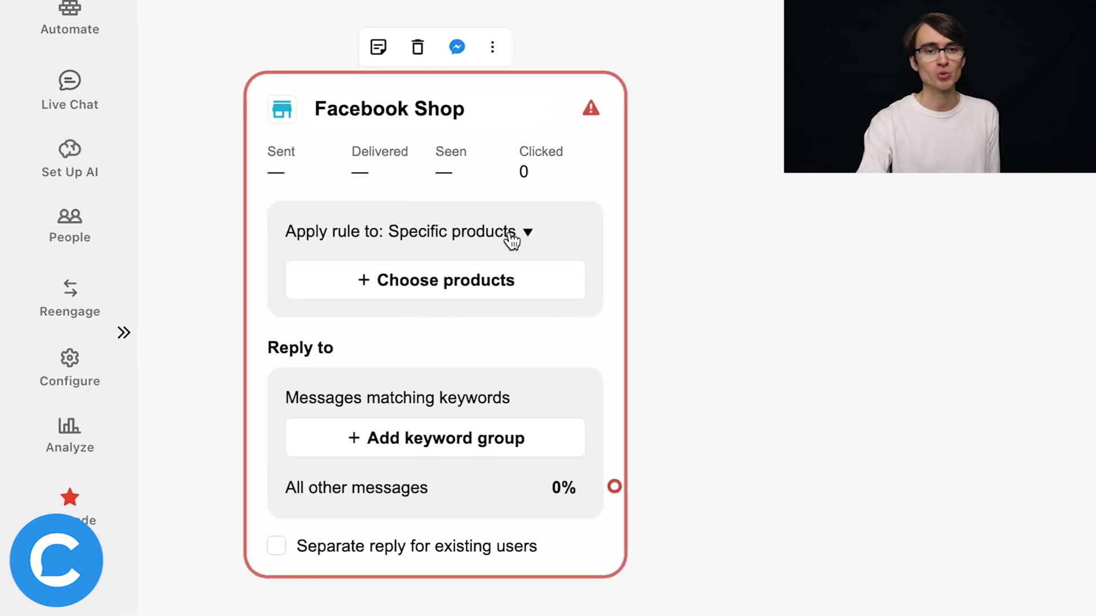
Restrict the Facebook Shop entry point to specific products, choosing only Homemade rigatoni
click(511, 239)
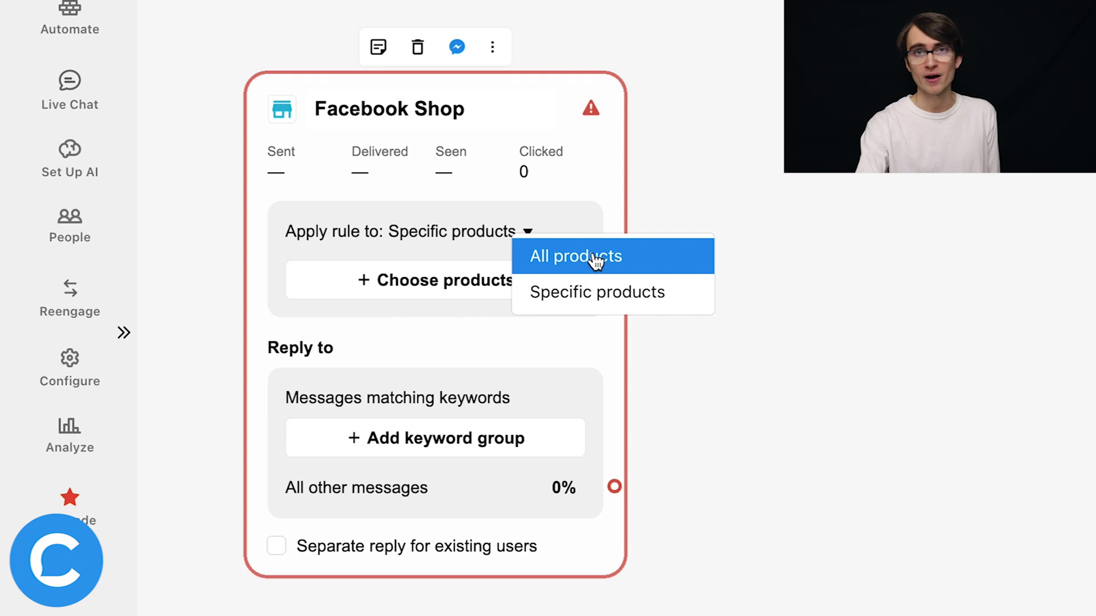
click(715, 156)
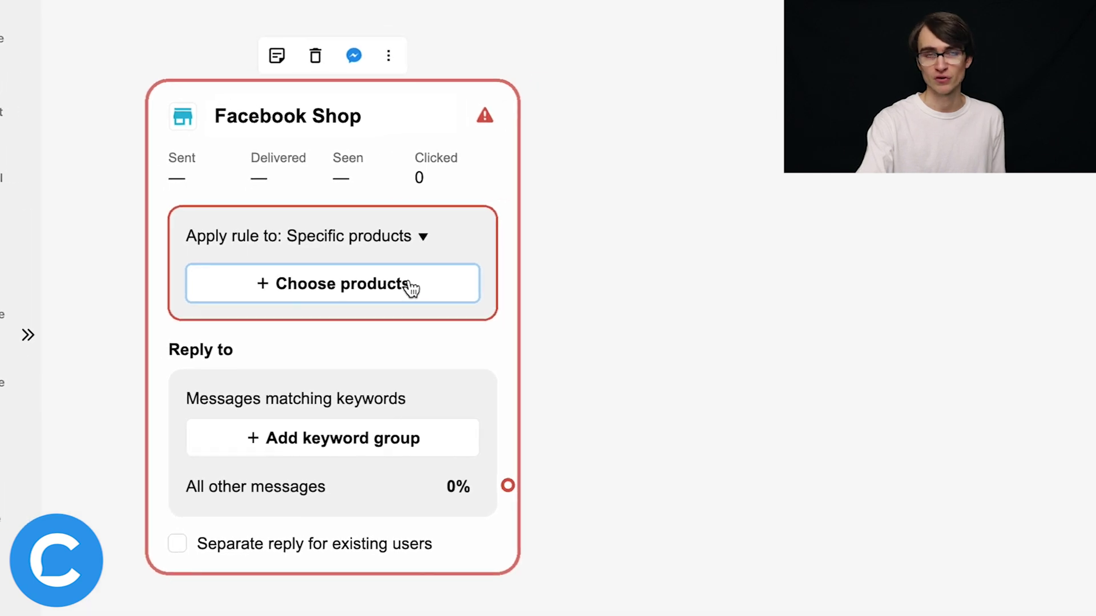
click(510, 285)
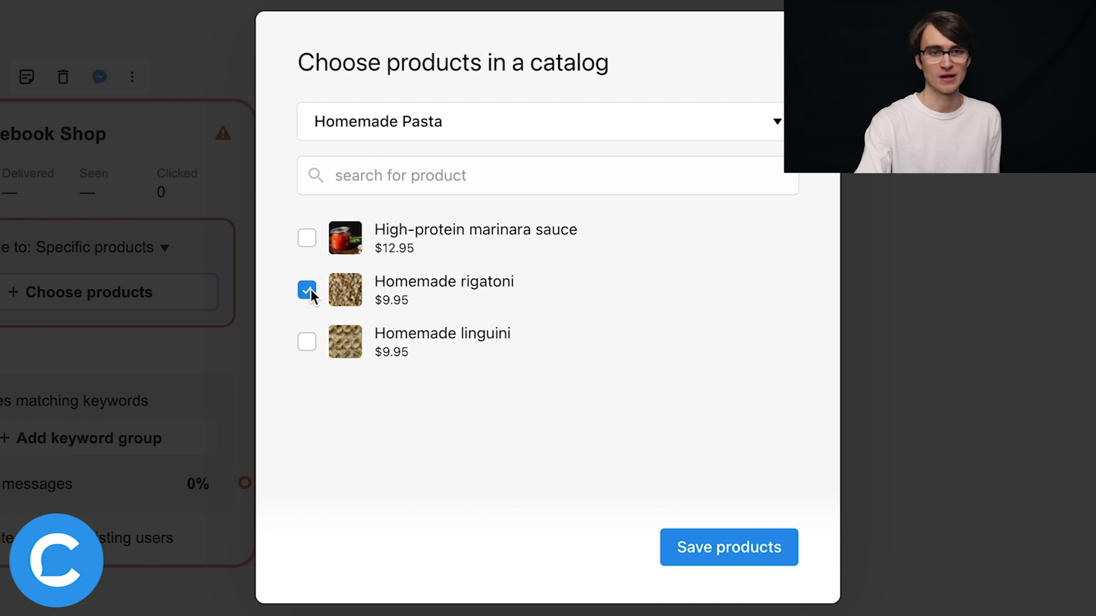
click(746, 547)
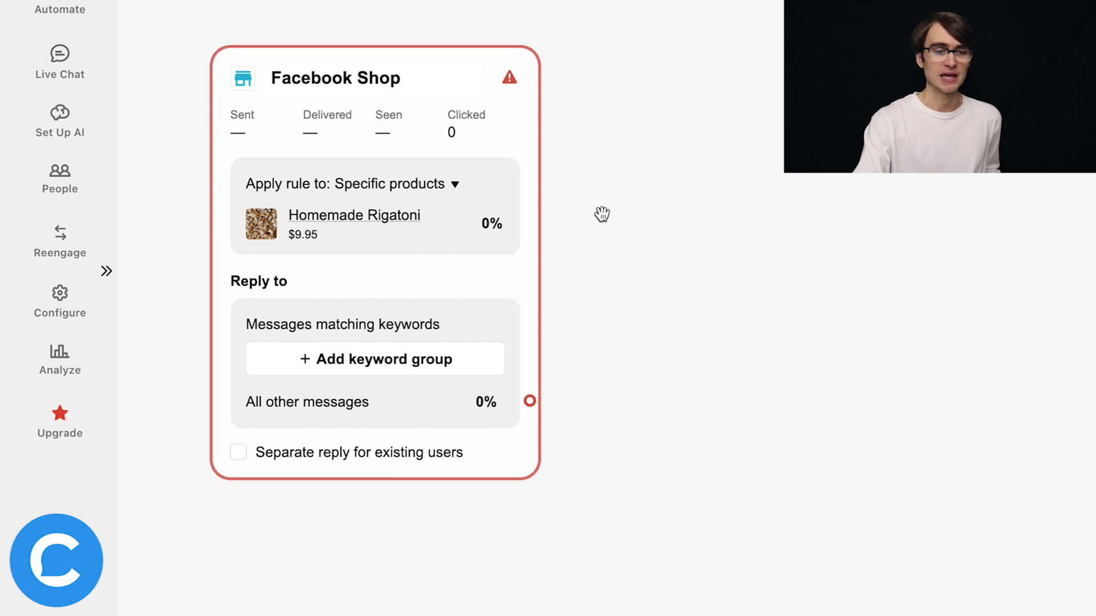
mouse_move(265, 224)
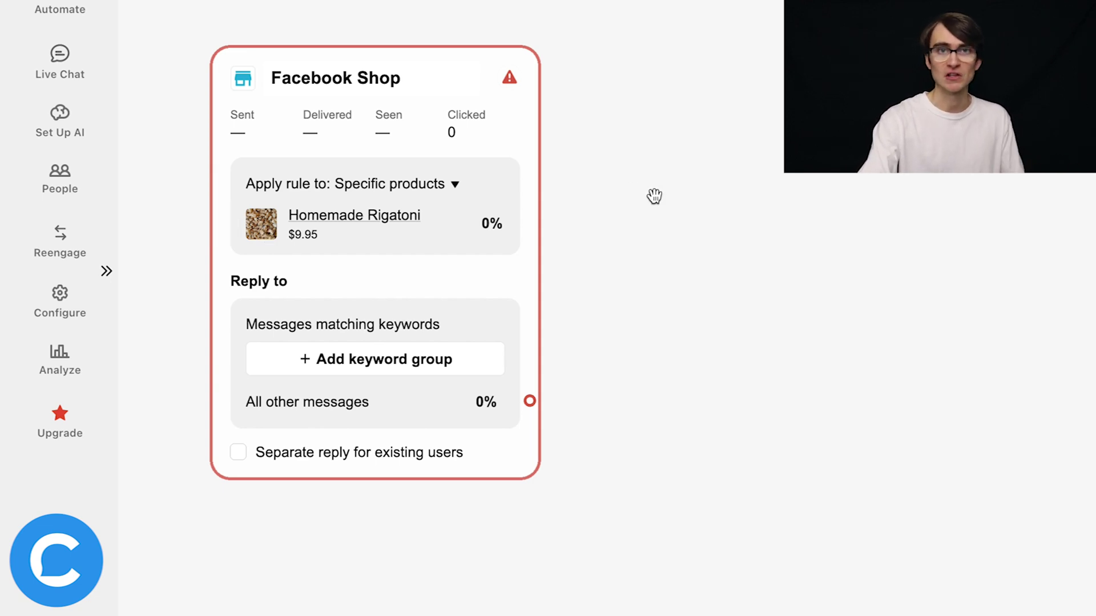
mouse_move(362, 284)
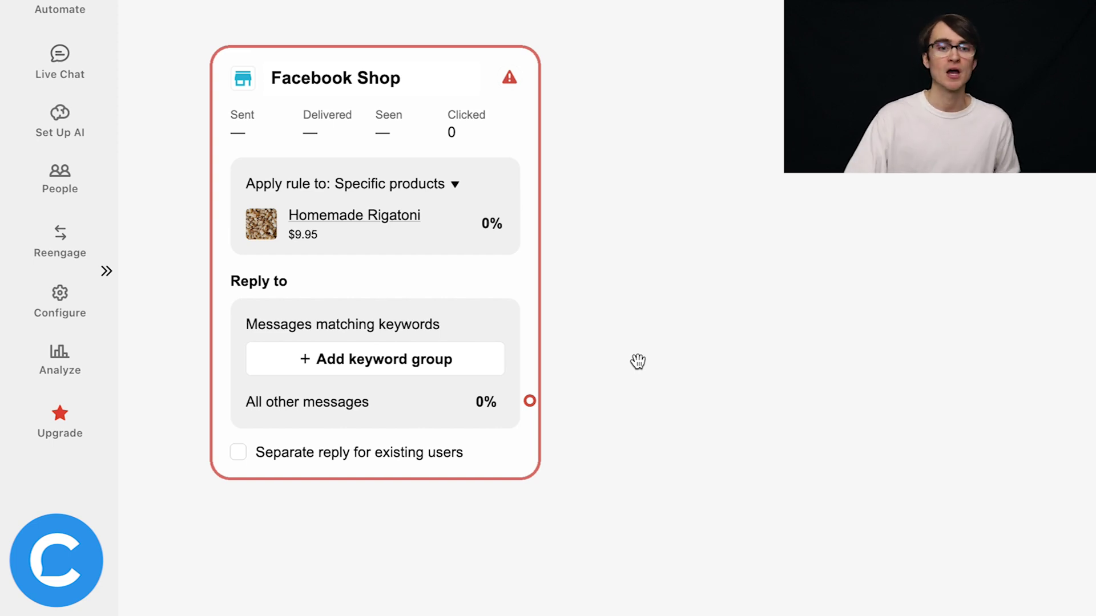
mouse_move(328, 362)
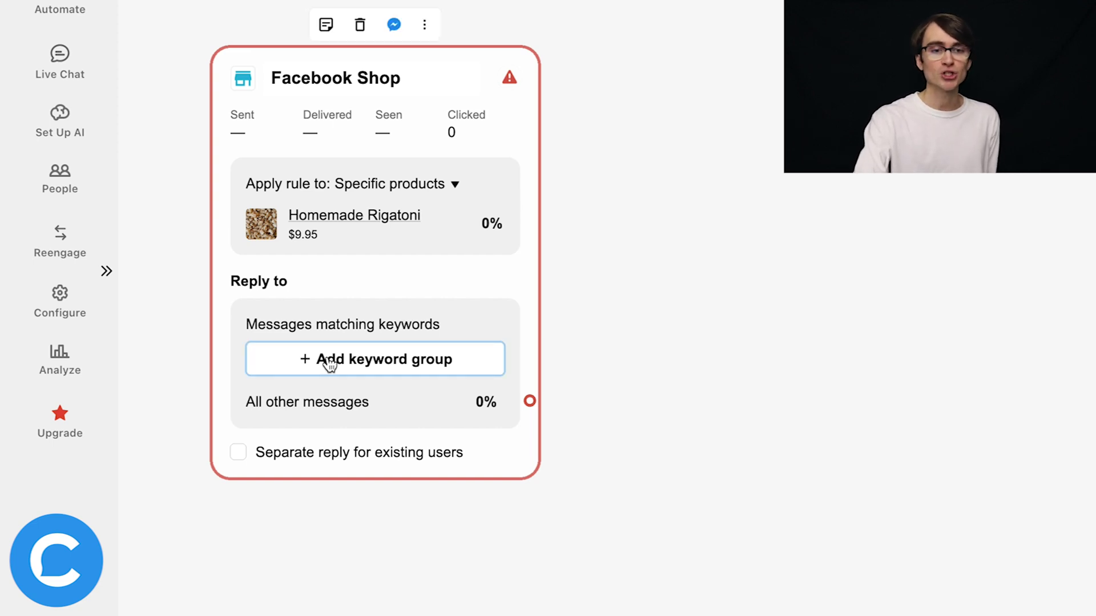
Add a keyword group 'How much protein per serving?' to the entry point
click(469, 360)
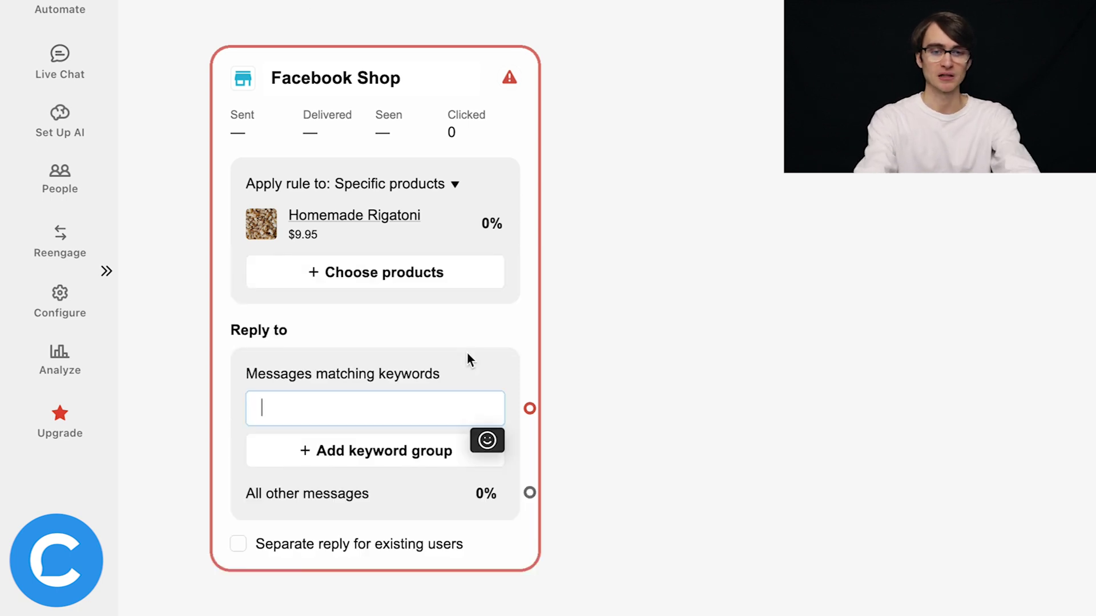
text(How much protei)
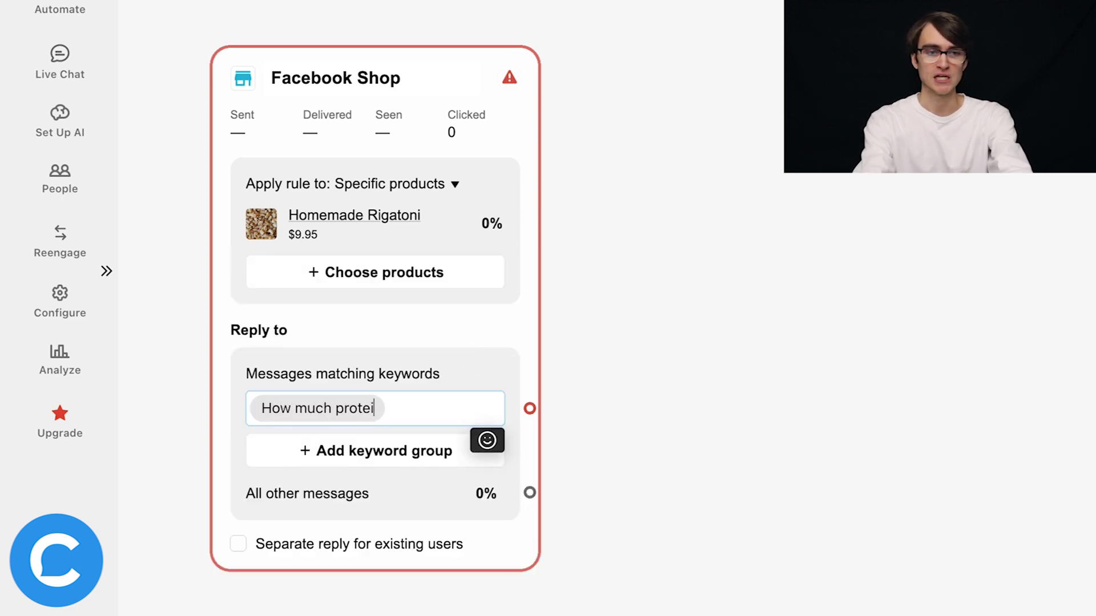
text(n per serving?)
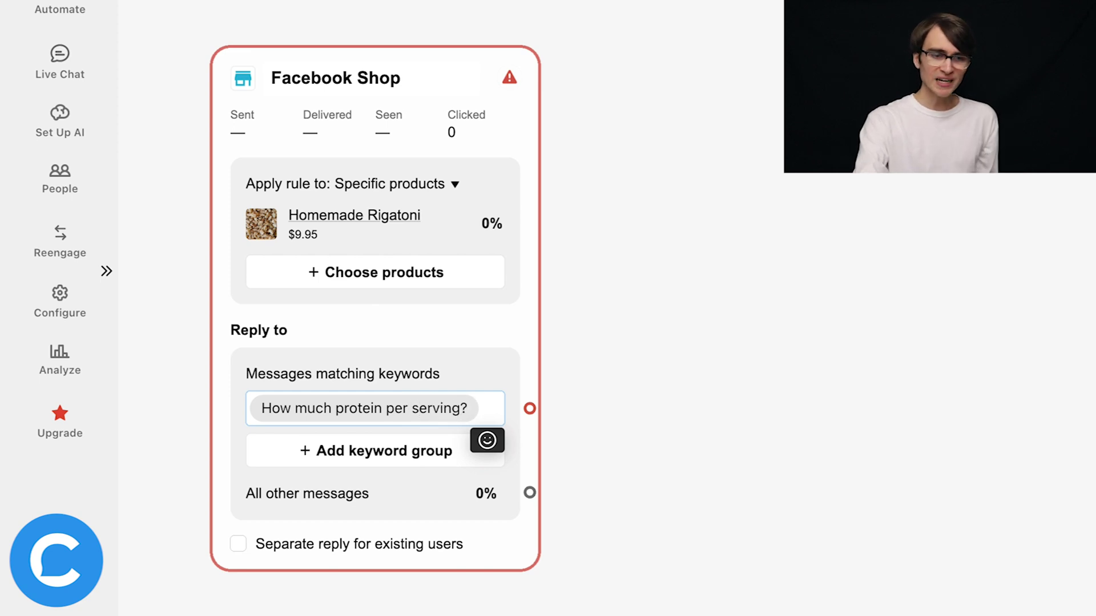
key(Return)
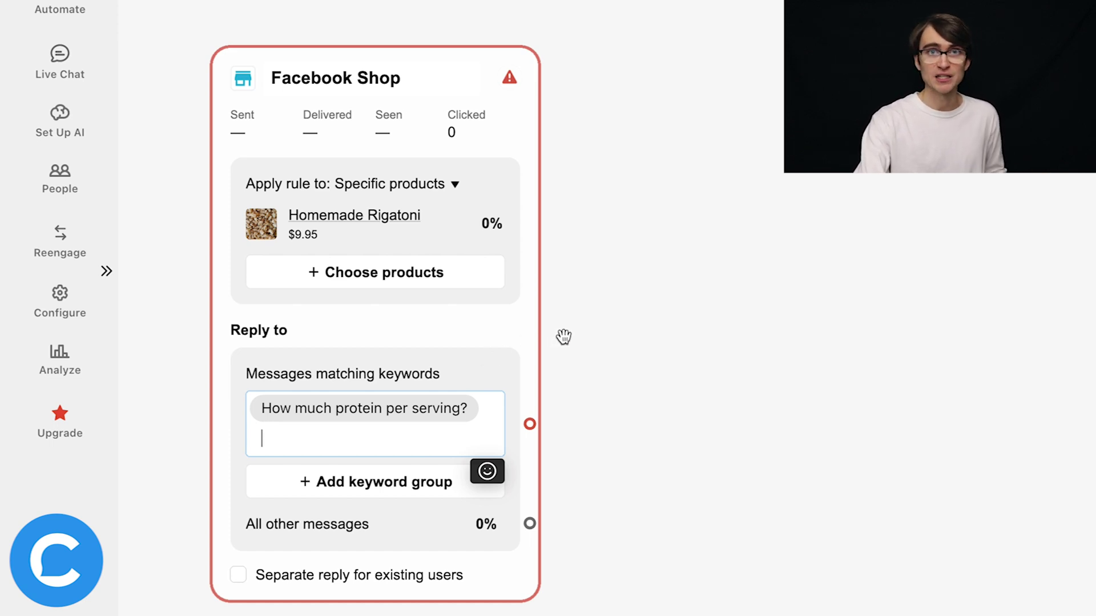
mouse_move(471, 387)
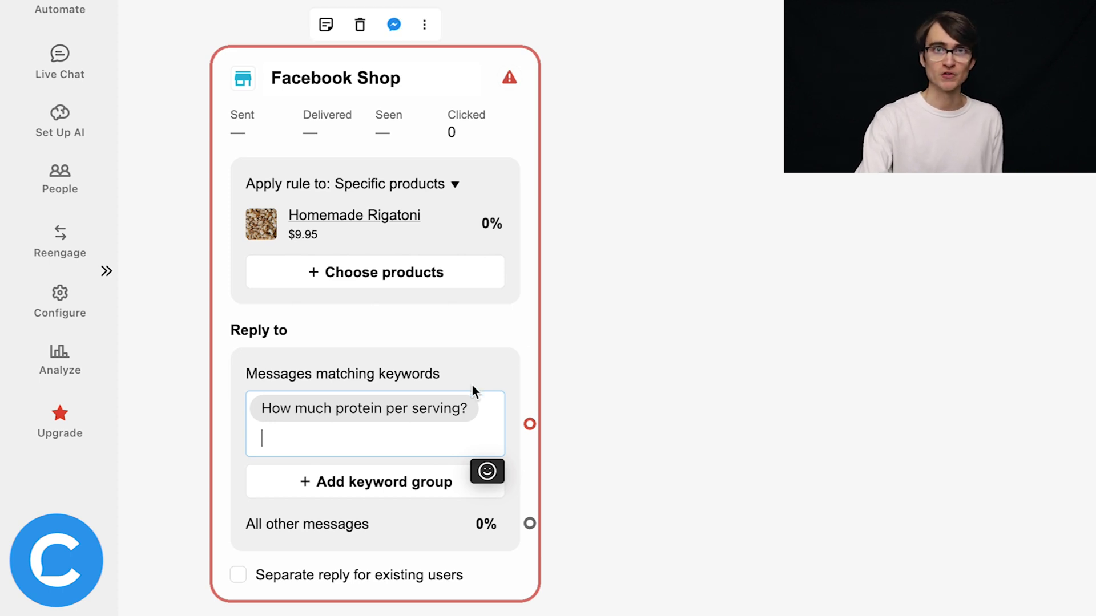
click(390, 482)
mouse_move(391, 299)
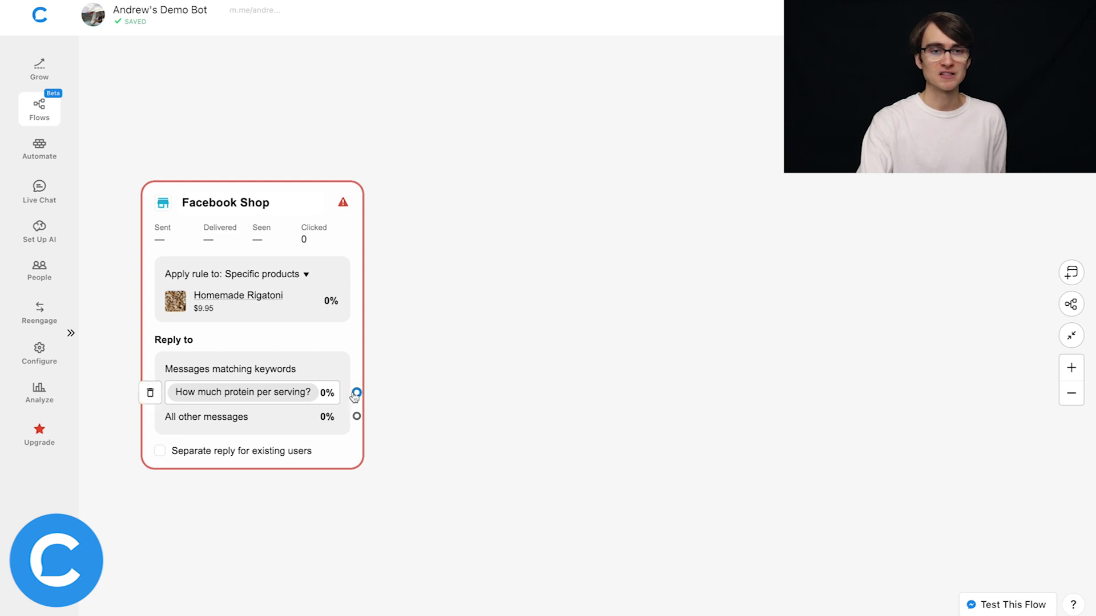
Create a Send message block from the protein keyword with text '7g of protein per serving!'
drag(357, 393, 494, 189)
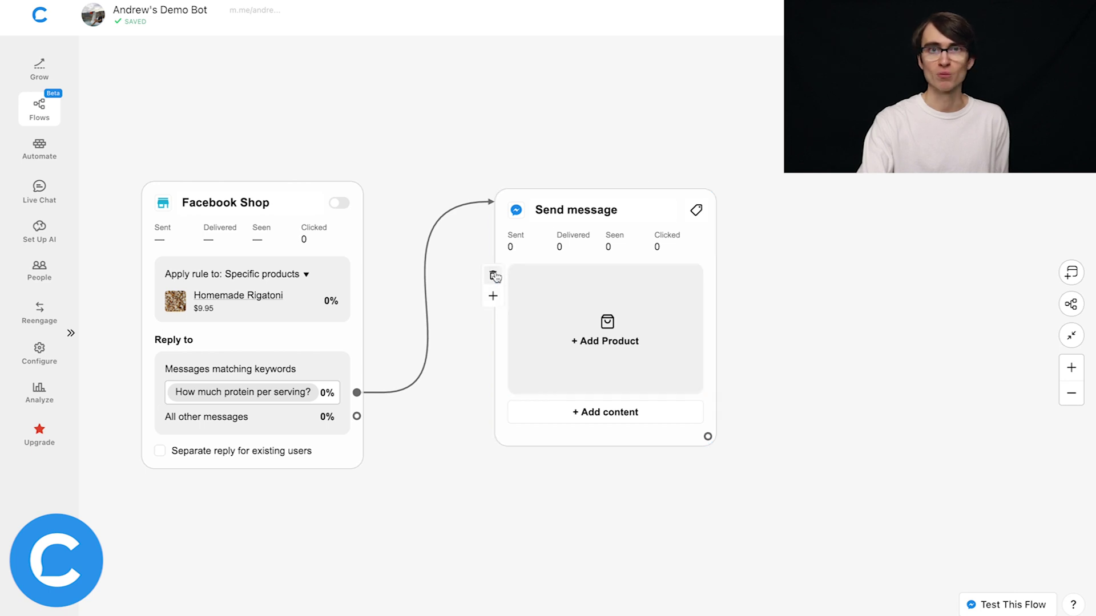
click(493, 276)
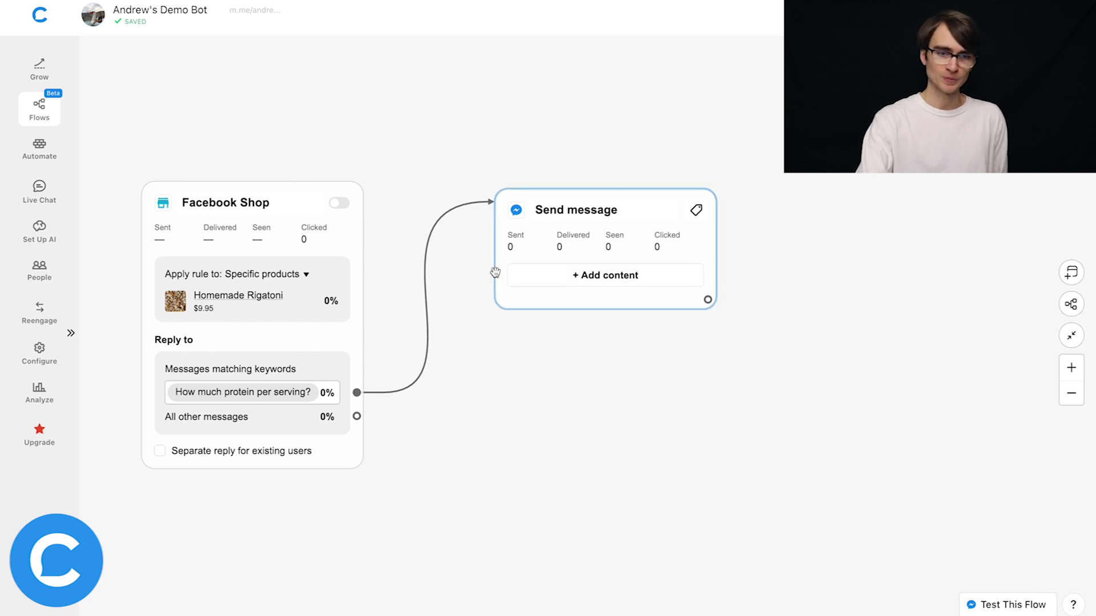
click(542, 278)
click(604, 286)
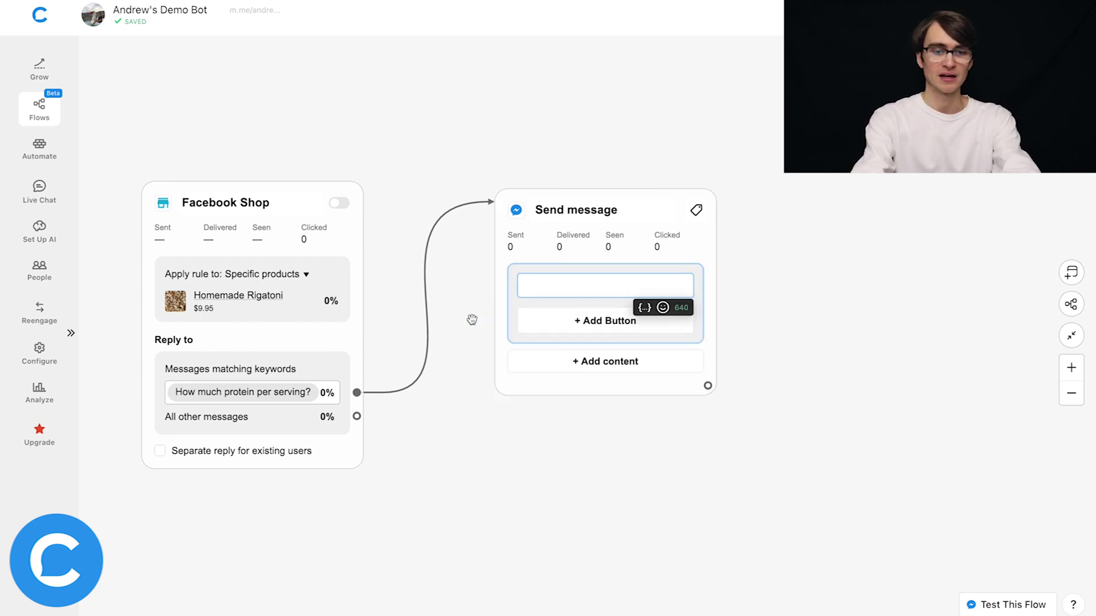
text(7g of protein per serving)
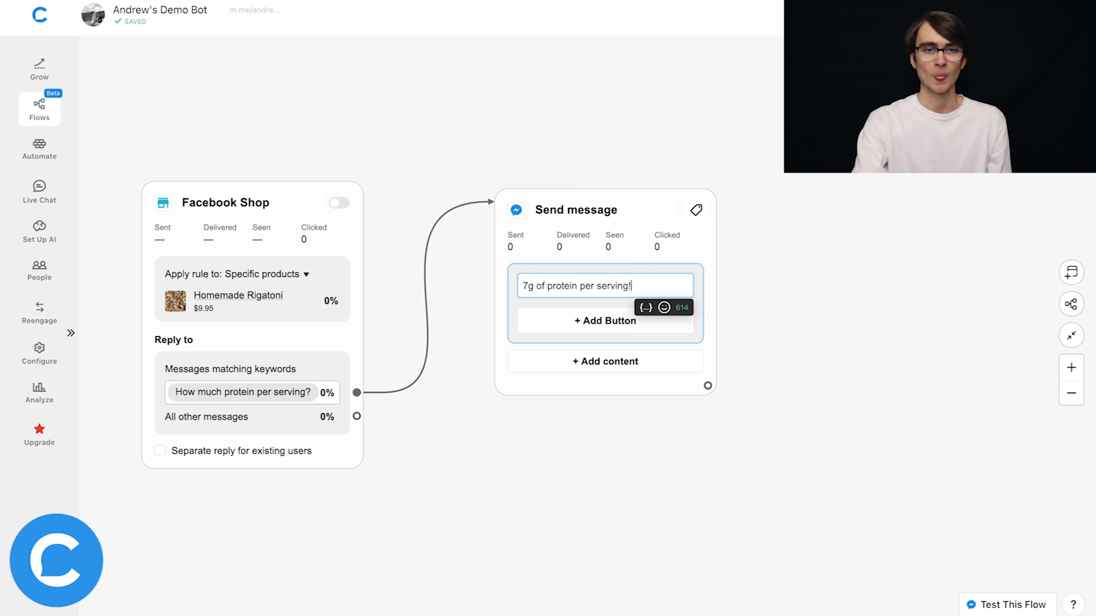
text(!)
click(478, 165)
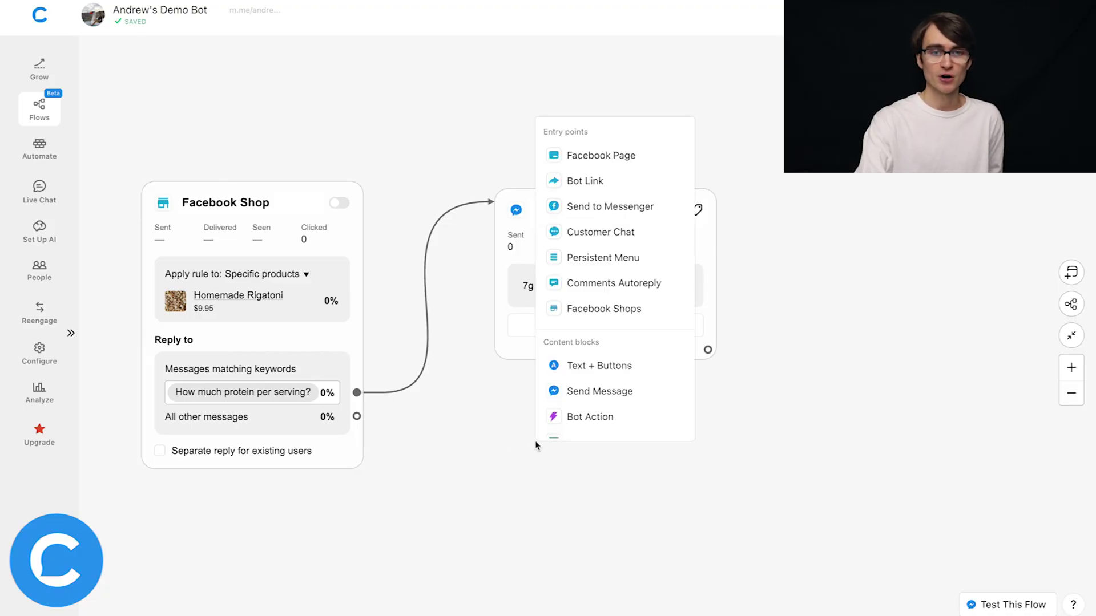
Add a Live Chat action block and connect All other messages to it
click(597, 416)
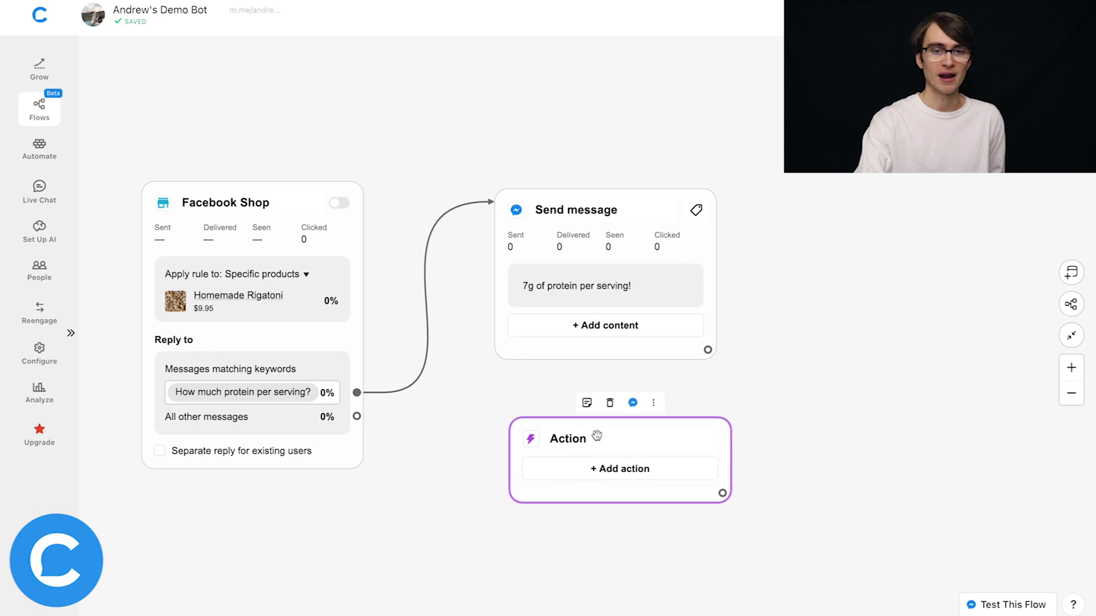
click(594, 468)
click(644, 452)
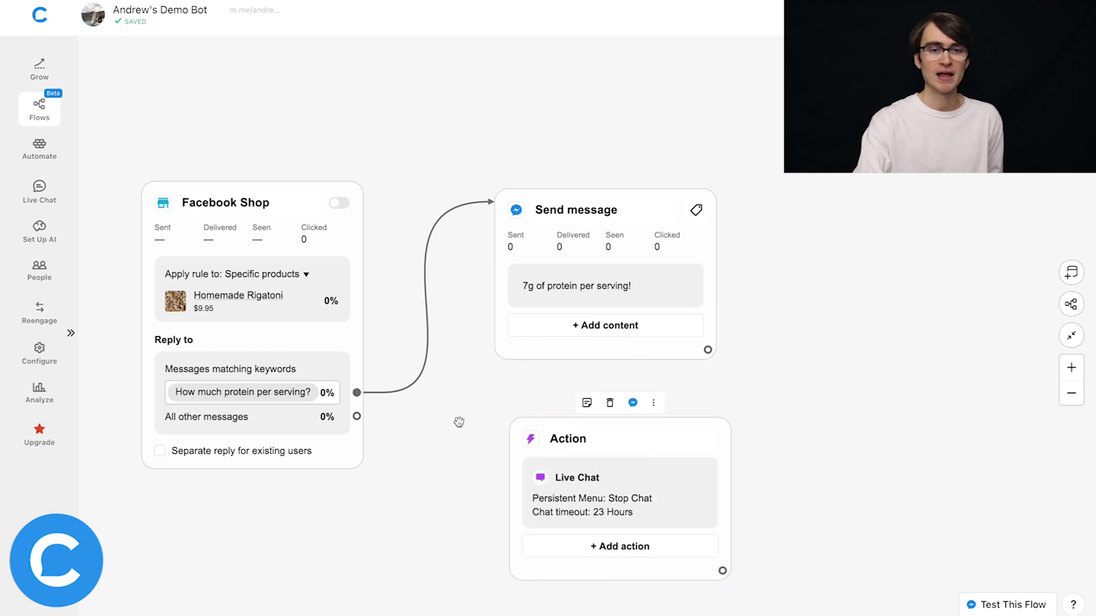
drag(357, 416, 539, 442)
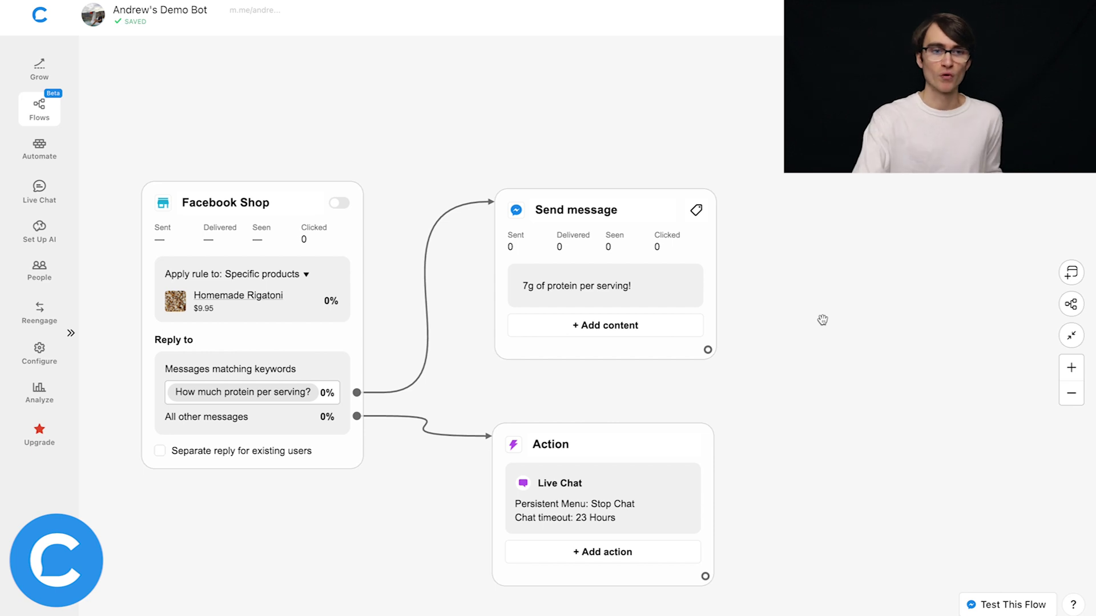
Switch the Facebook Shop entry point on
mouse_move(267, 315)
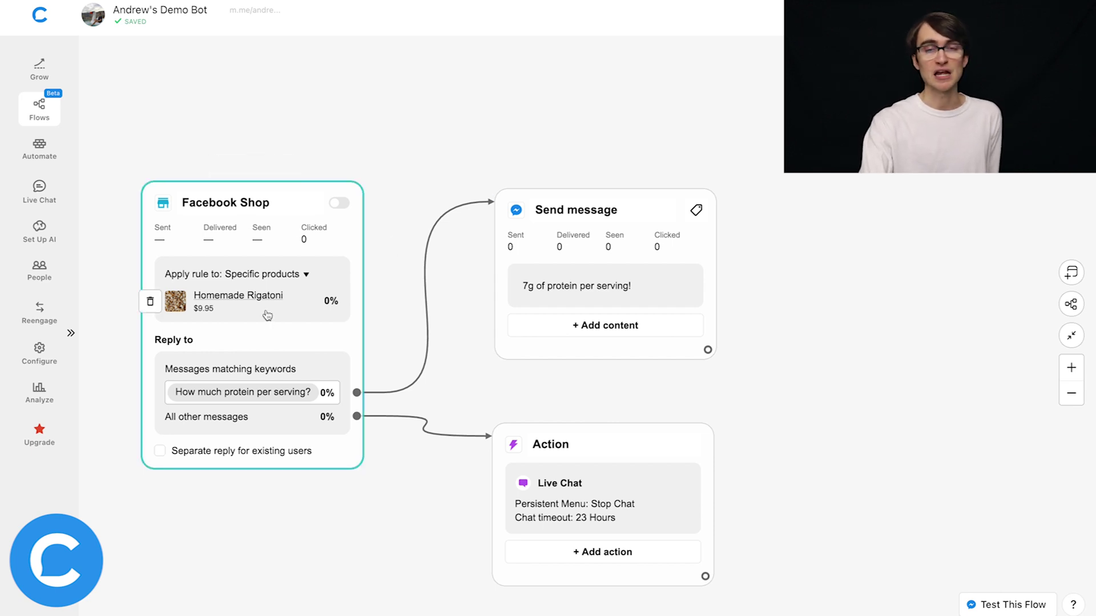
mouse_move(271, 406)
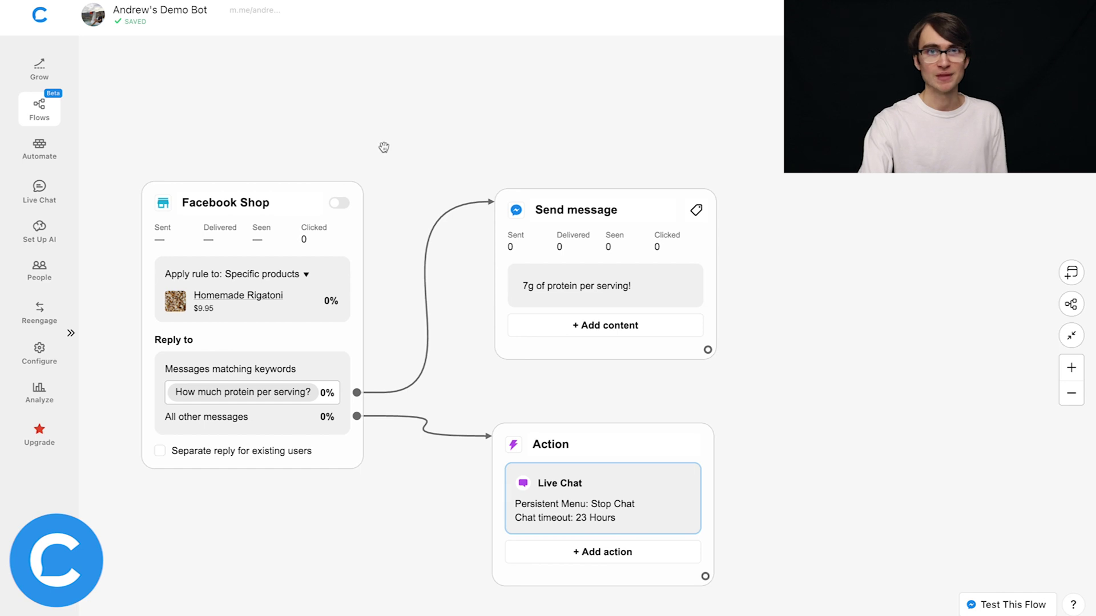
click(338, 204)
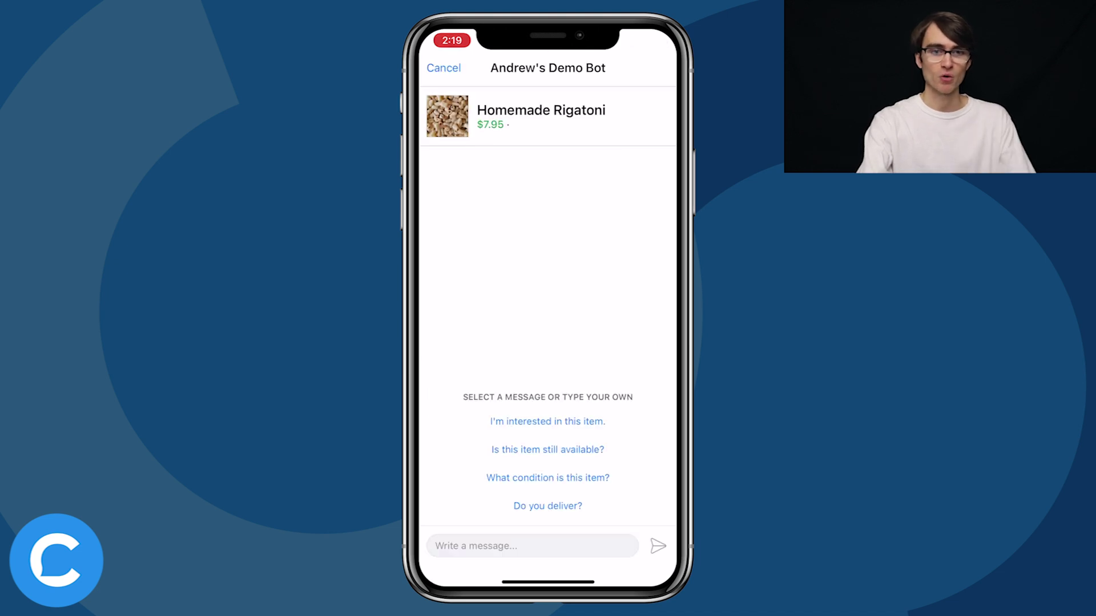
Send the bot 'How much protein per serving?' from the Messenger chat
click(533, 545)
text(How m)
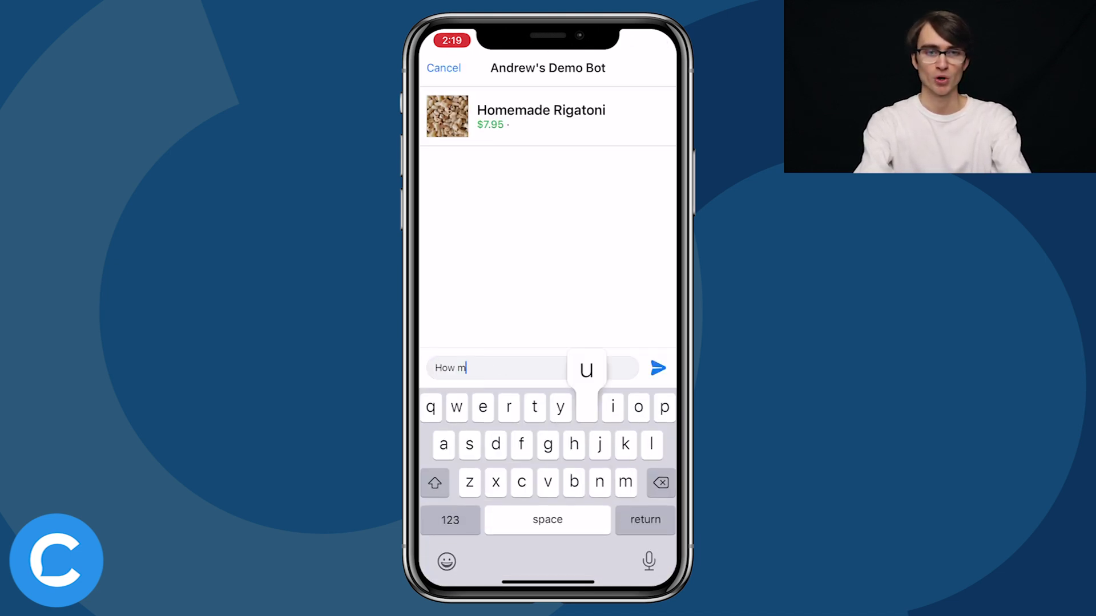
text(uch protein per s)
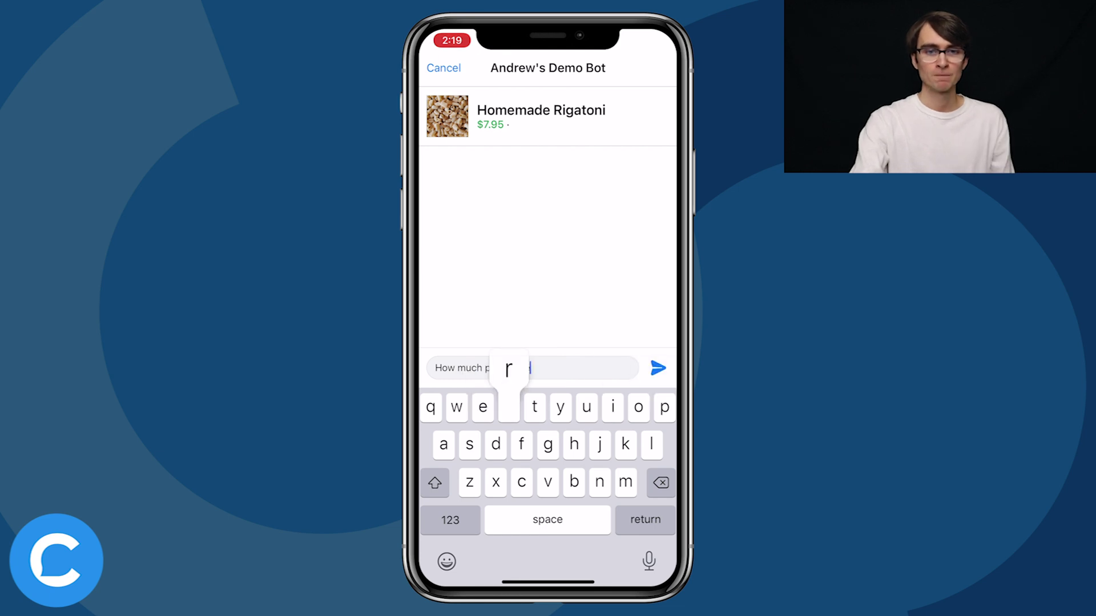
text(erving)
click(449, 520)
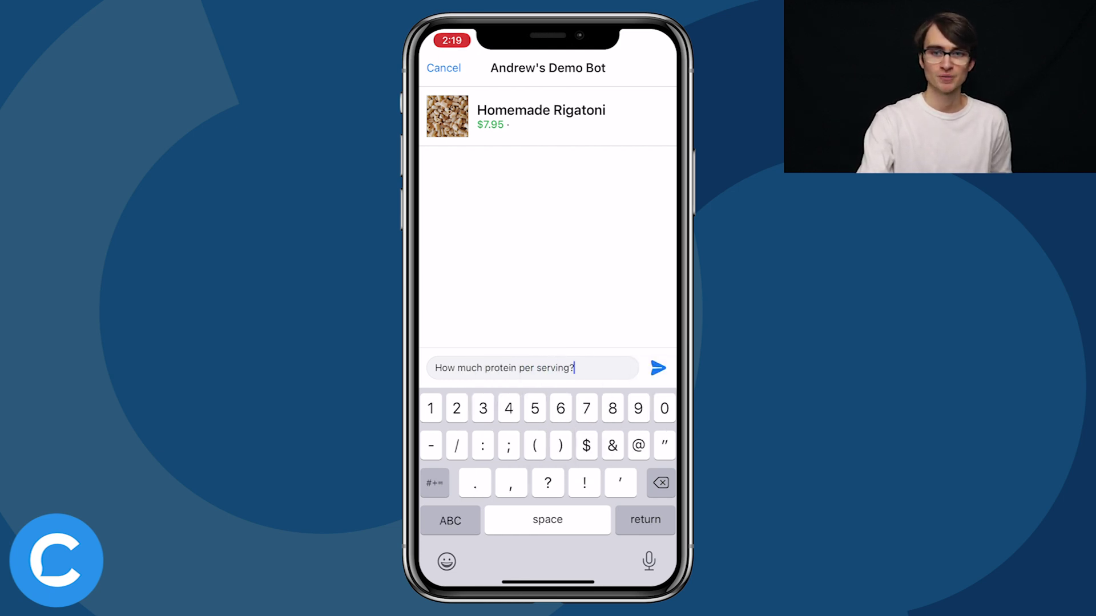
text(?)
click(658, 368)
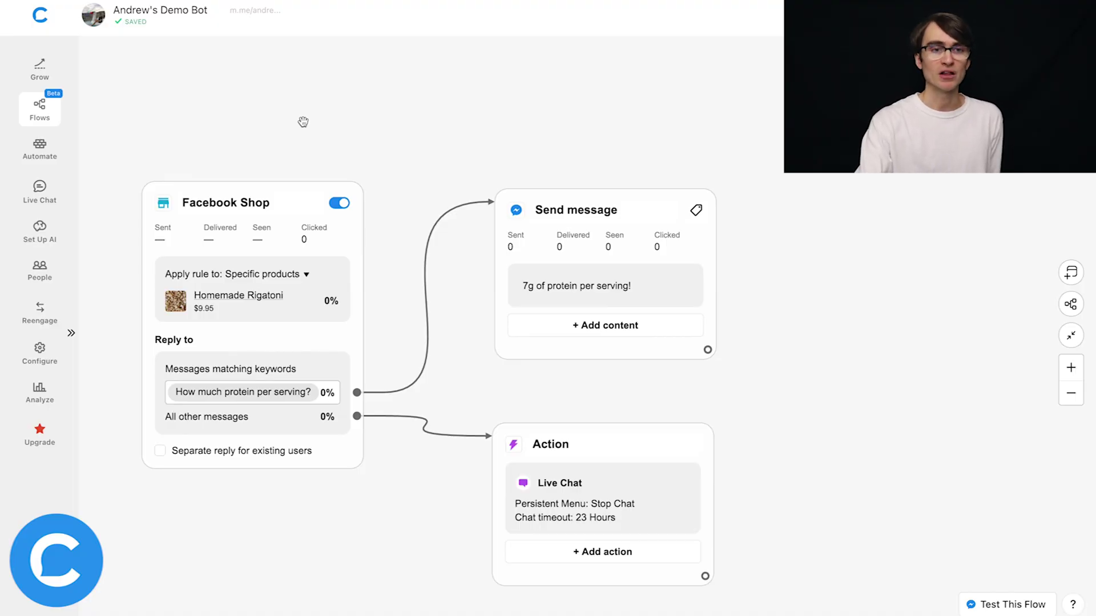
Add a Product Gallery to the protein reply and delete the Live Chat action block
scroll(305, 109, down, 3)
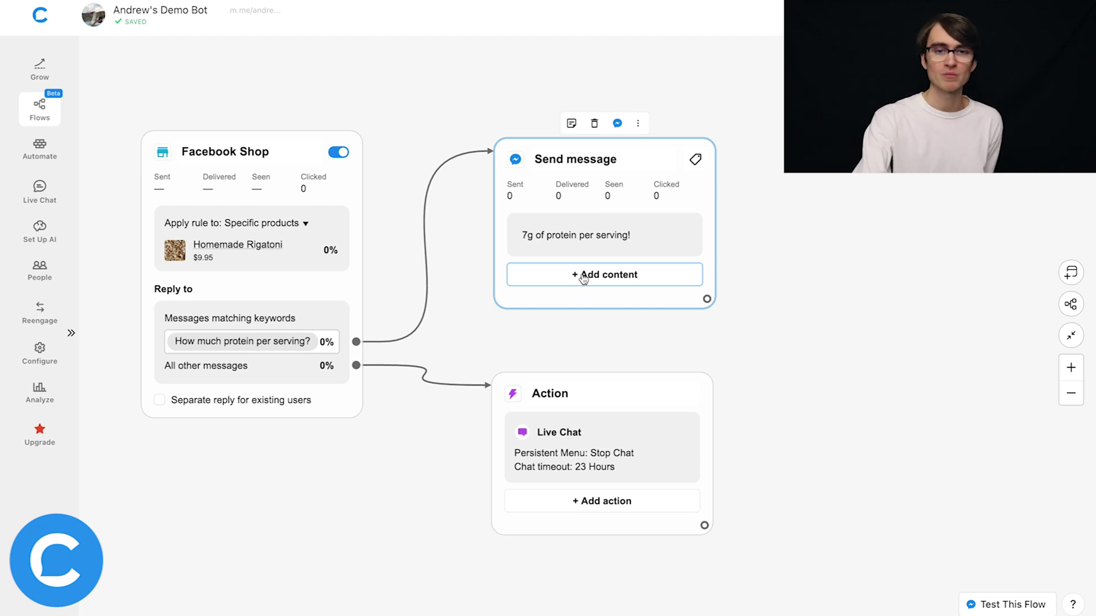
click(579, 276)
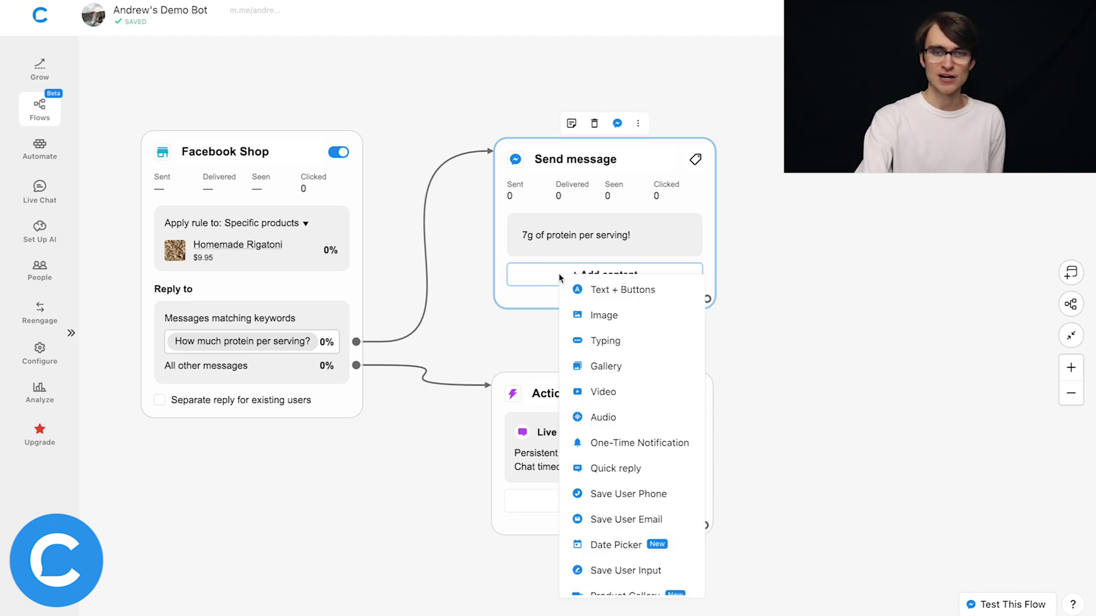
scroll(641, 425, down, 1)
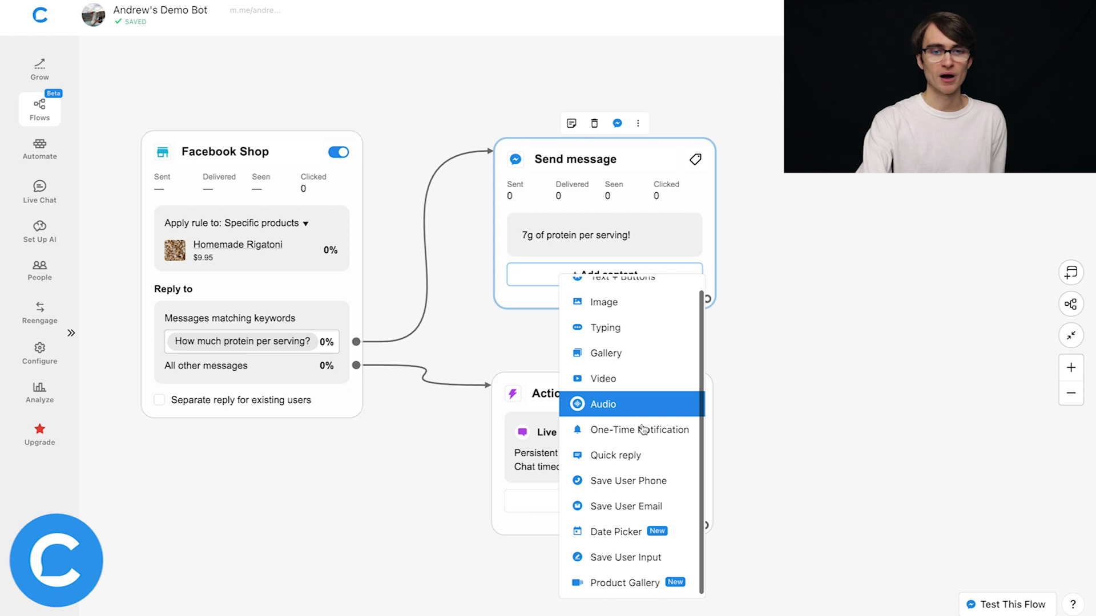
click(610, 583)
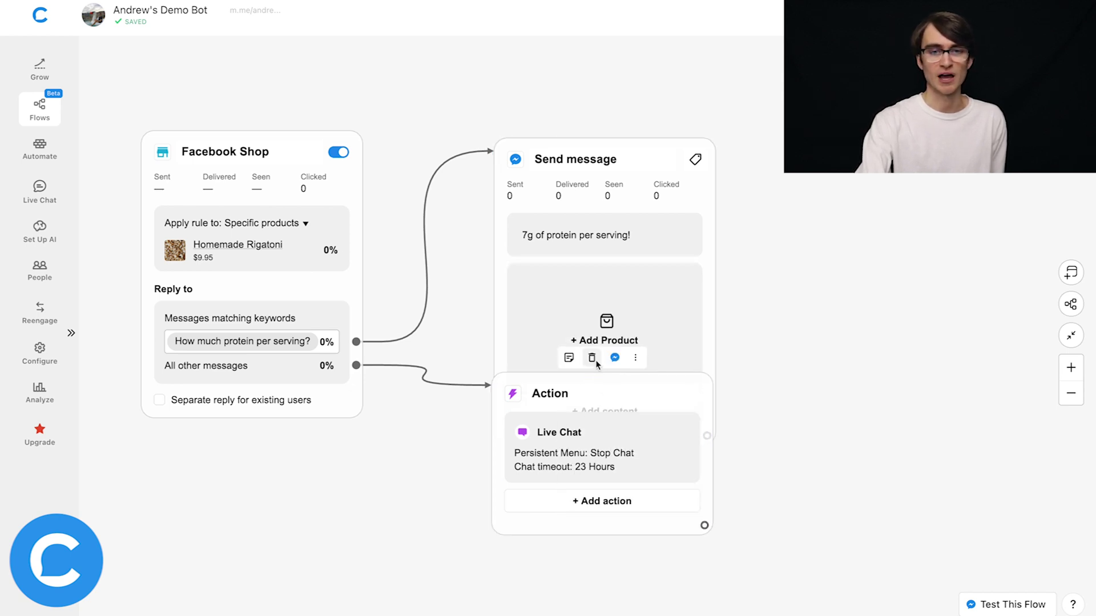
click(592, 358)
click(643, 357)
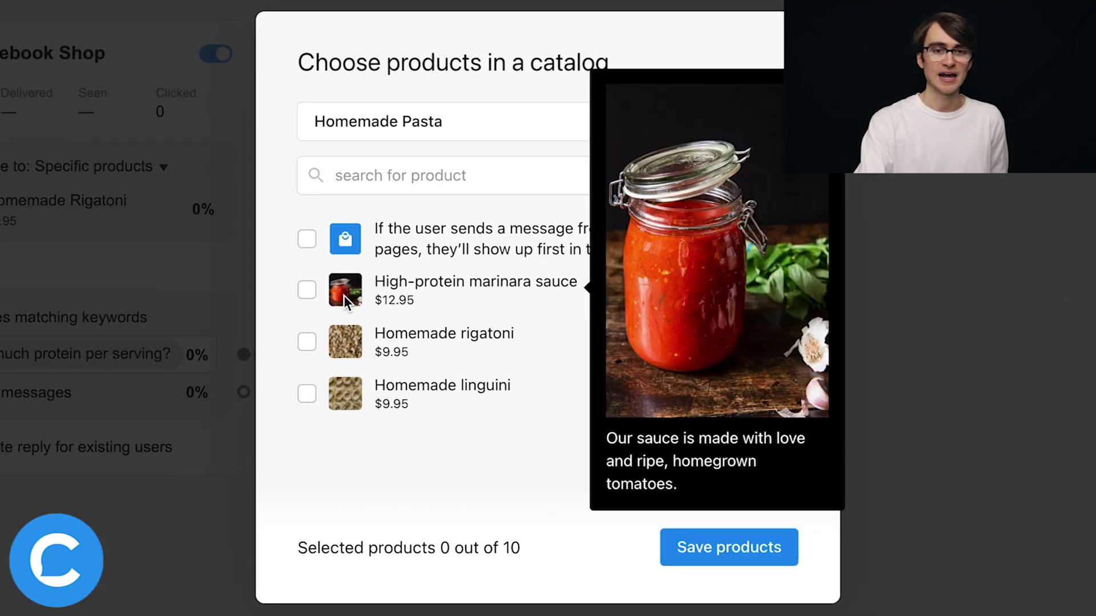
Select High-protein marinara sauce ($12.95) in the catalog and save it to the reply
click(305, 291)
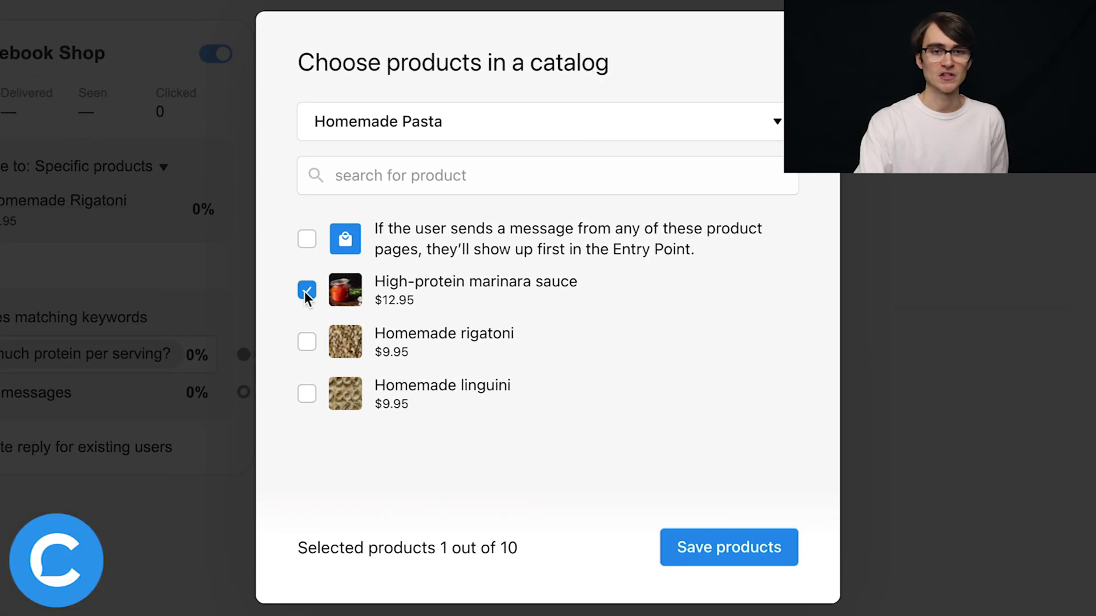
click(714, 533)
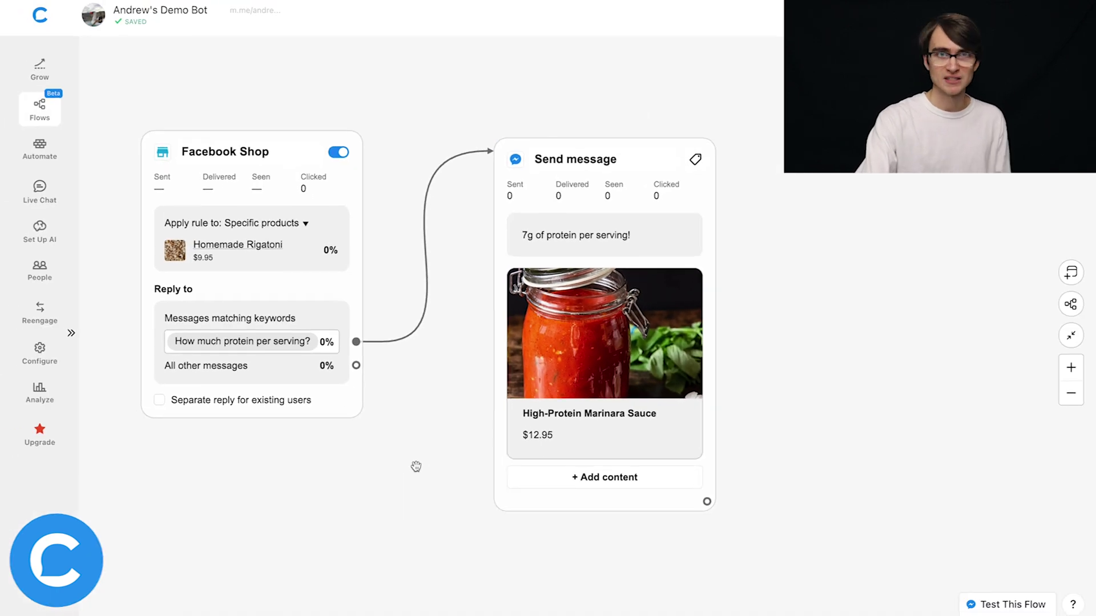